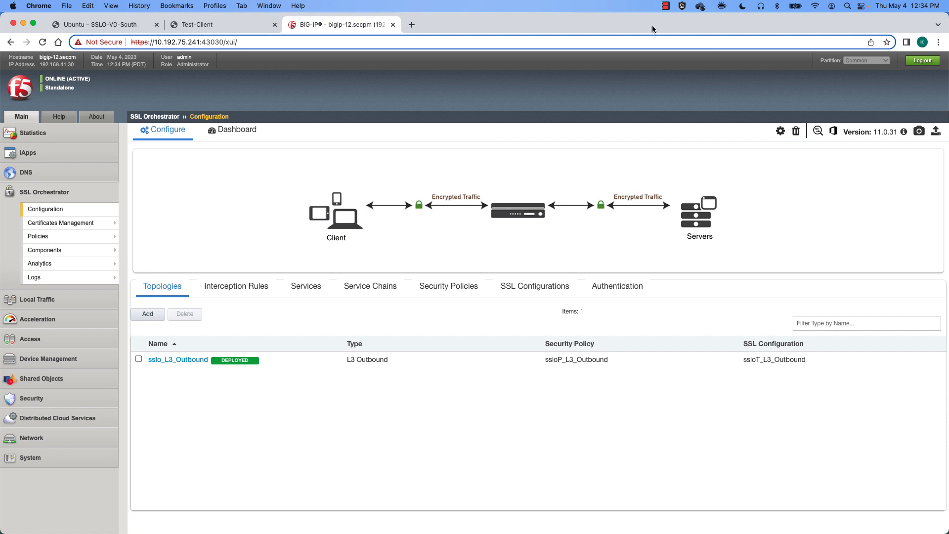
- Switch to the Test-Client's McAfee Web Gateway console and review the appliance's proxy settings, including advanced outgoing connections and the HTTP port definitions
{"action": "left_click", "coordinate": [223, 26]}
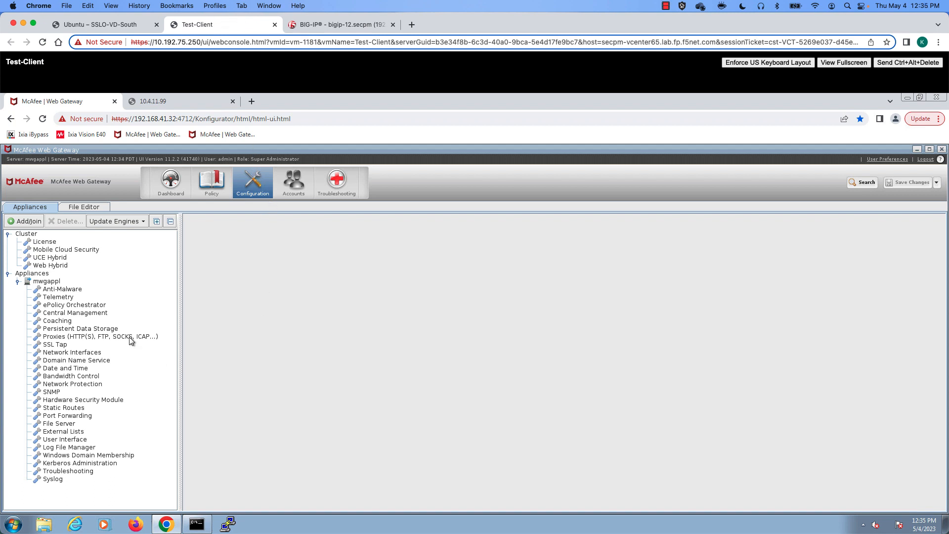
{"action": "left_click", "coordinate": [88, 338]}
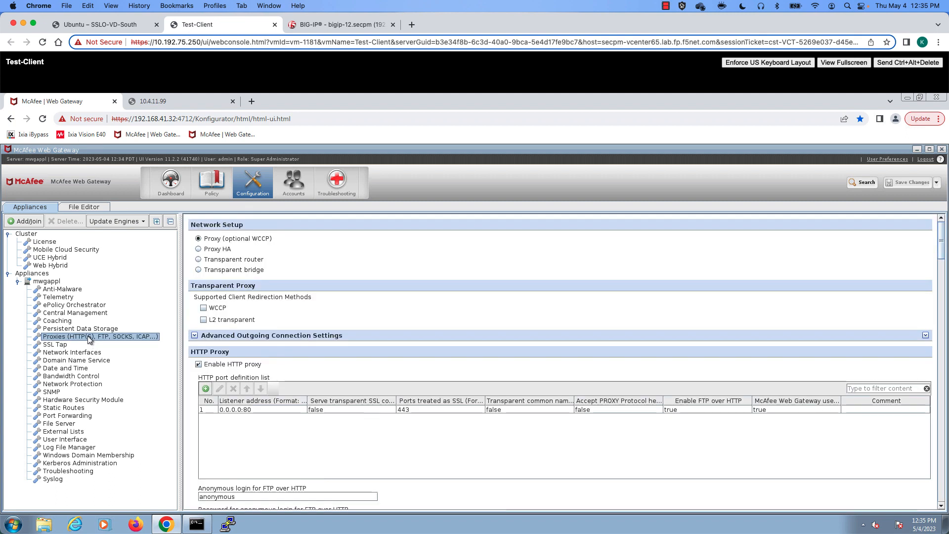
{"action": "left_click", "coordinate": [194, 336]}
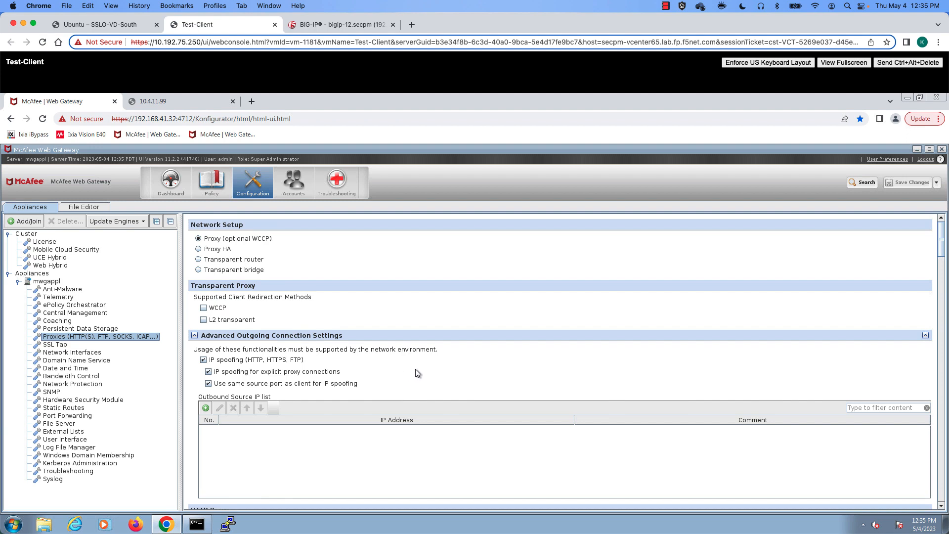
{"action": "scroll", "coordinate": [415, 373], "scroll_direction": "down", "scroll_amount": 5}
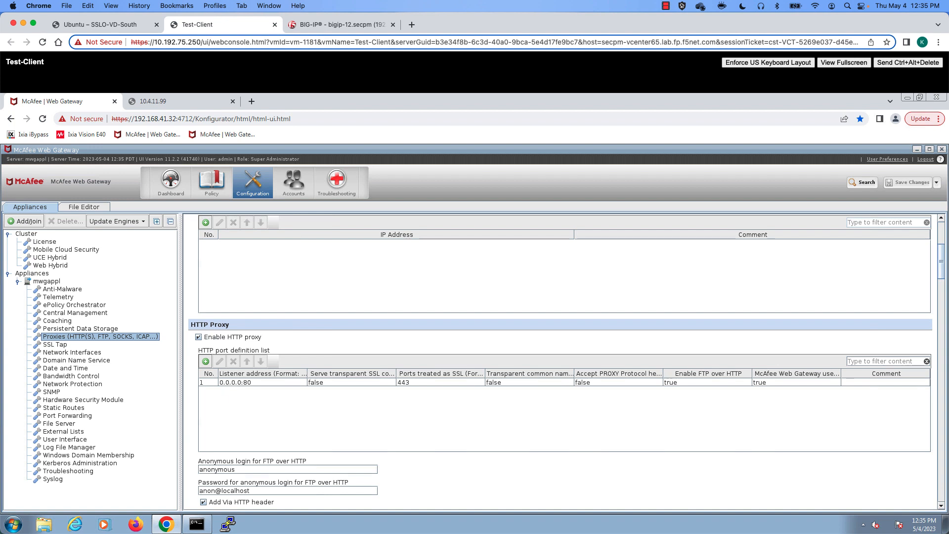
- Examine the McAfee appliance's network interface settings, checking the eth2 IPv4 address and the default IPv4 gateway
{"action": "left_click", "coordinate": [61, 357]}
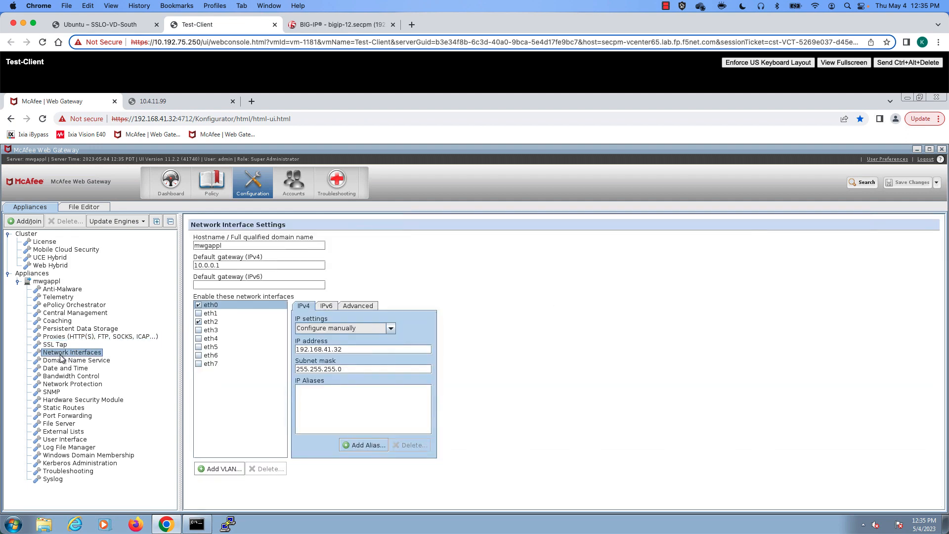
{"action": "left_click", "coordinate": [213, 323]}
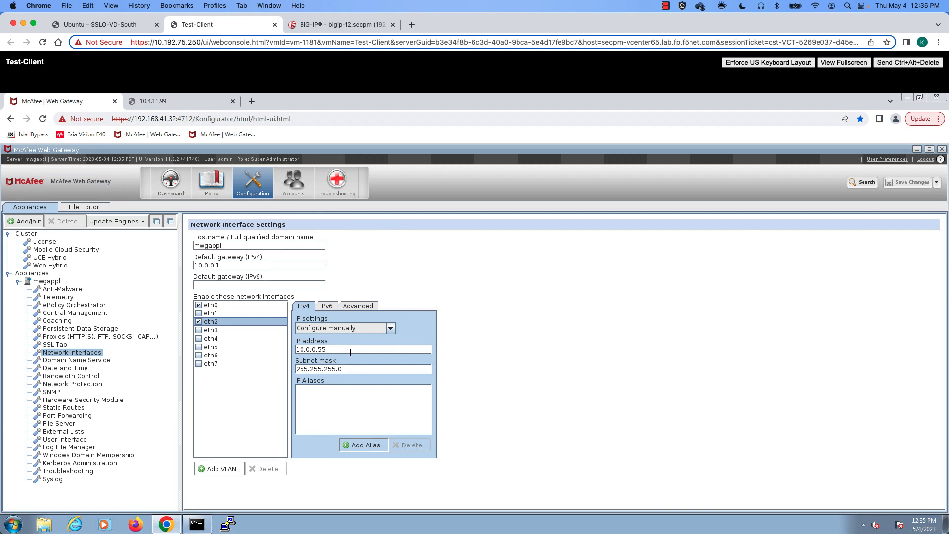
{"action": "left_click_drag", "start_coordinate": [230, 265], "coordinate": [193, 268]}
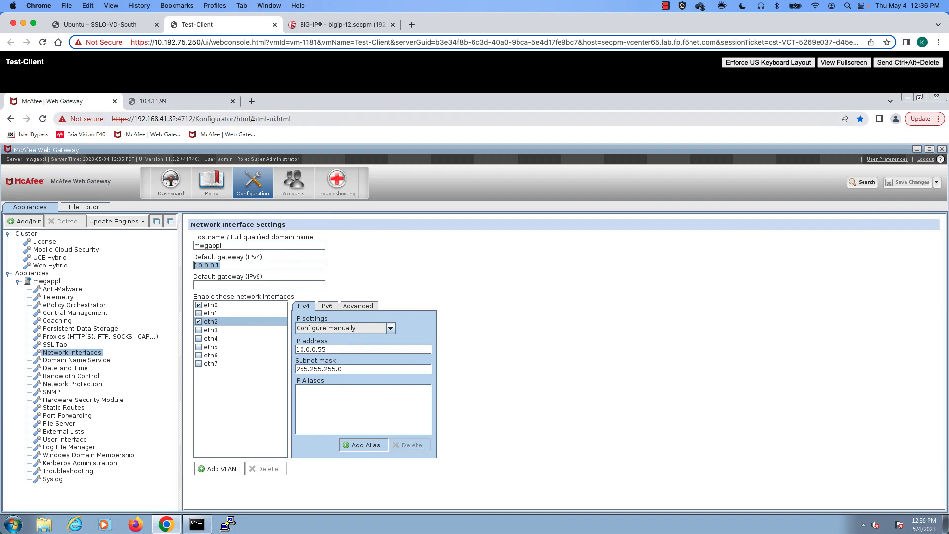
- Switch to the BIG-IP console and review its network VLAN list and self IP list
{"action": "left_click", "coordinate": [336, 24]}
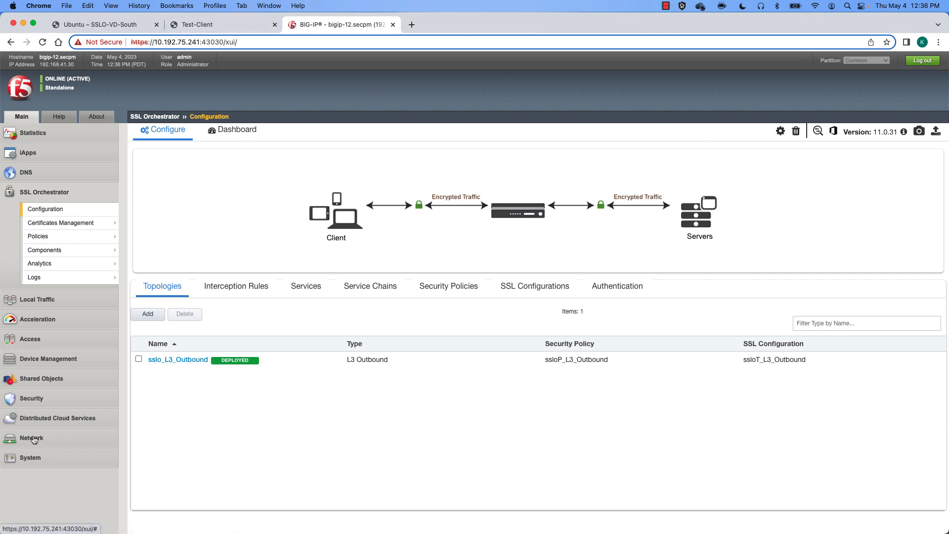
{"action": "left_click", "coordinate": [32, 438]}
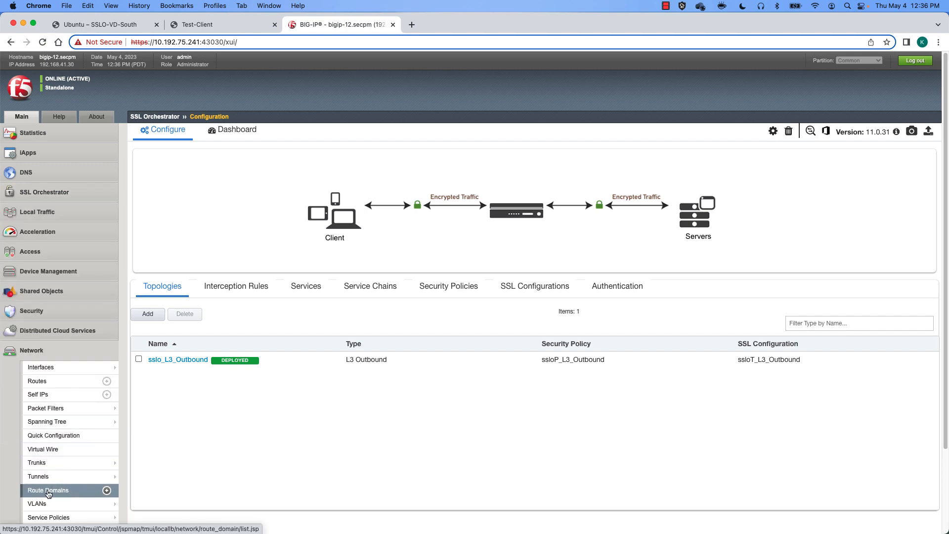
{"action": "left_click", "coordinate": [45, 503]}
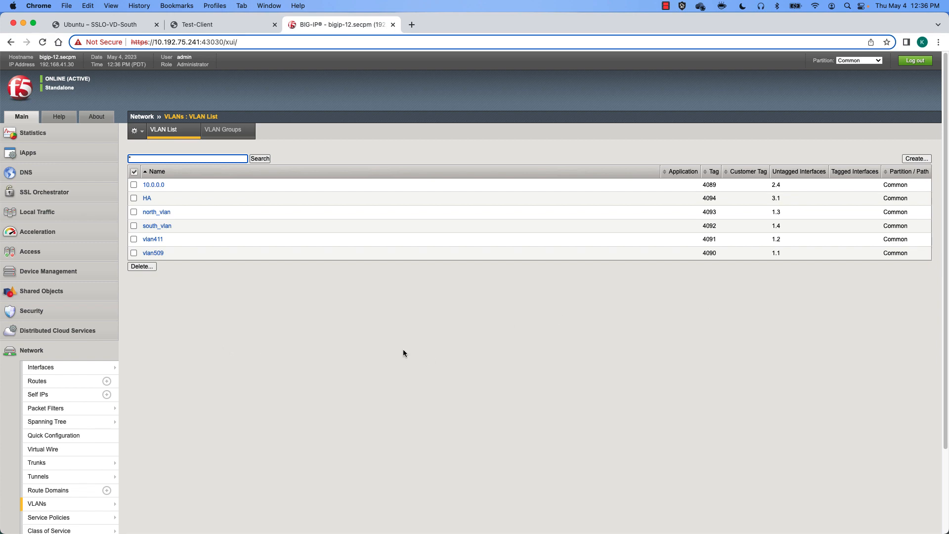
{"action": "left_click", "coordinate": [58, 398]}
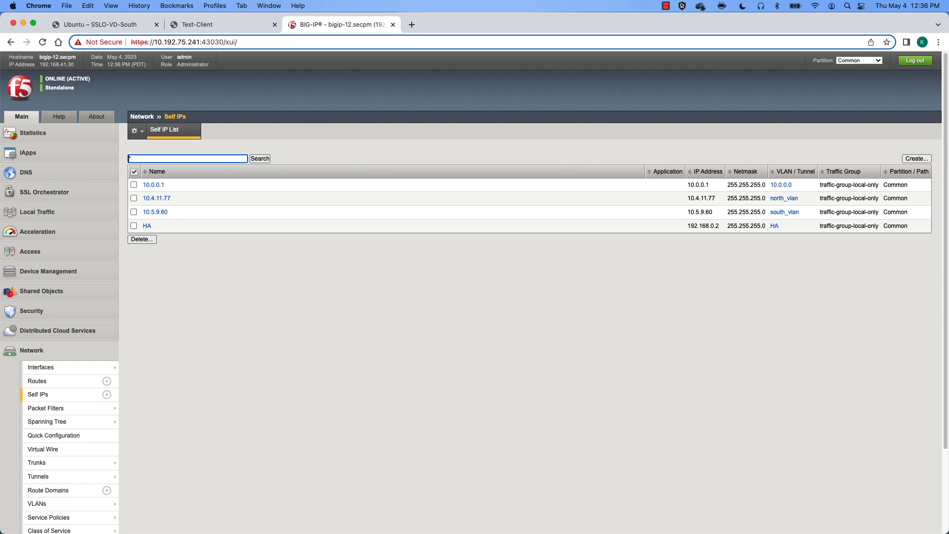
- In the SSL Orchestrator configuration, start a new inline HTTP service from the McAfee Secure Web Gateway HTTP Proxy template
{"action": "left_click", "coordinate": [47, 198]}
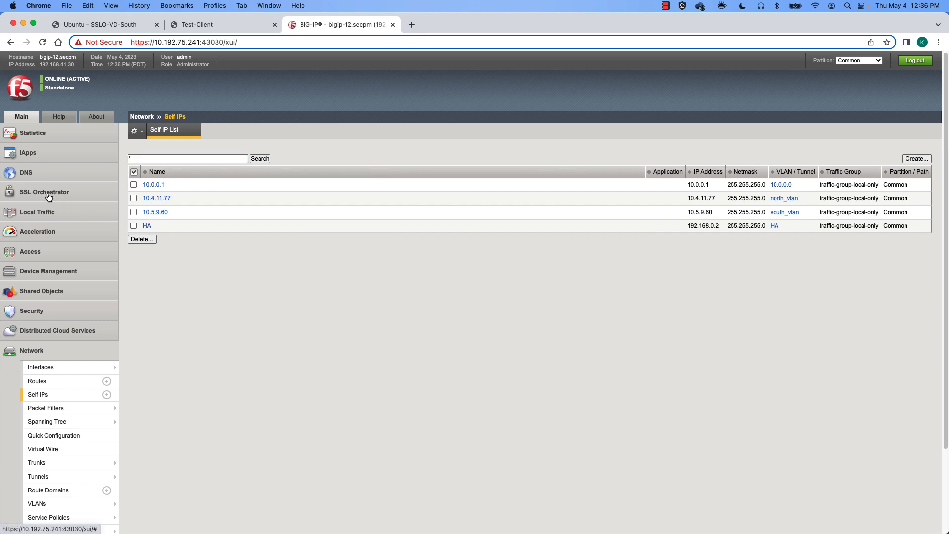
{"action": "left_click", "coordinate": [48, 210]}
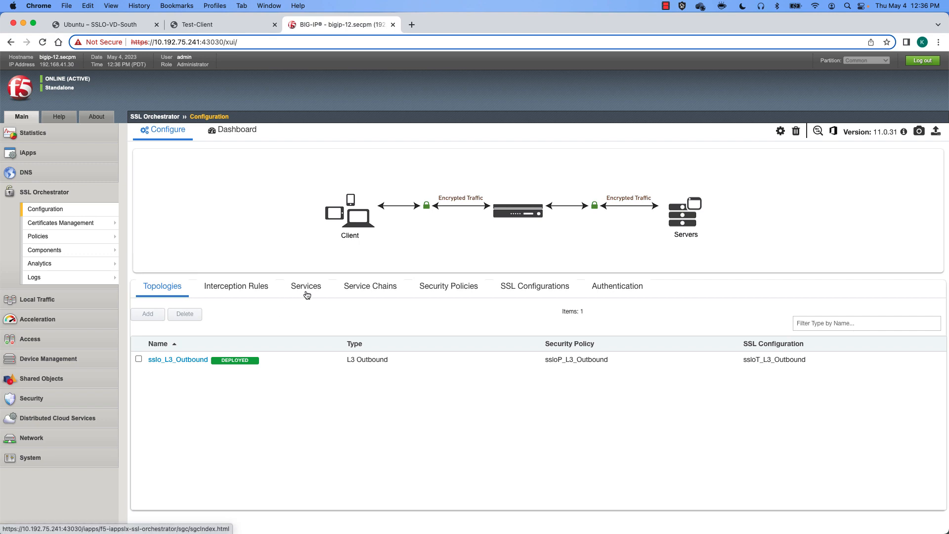
{"action": "left_click", "coordinate": [304, 288]}
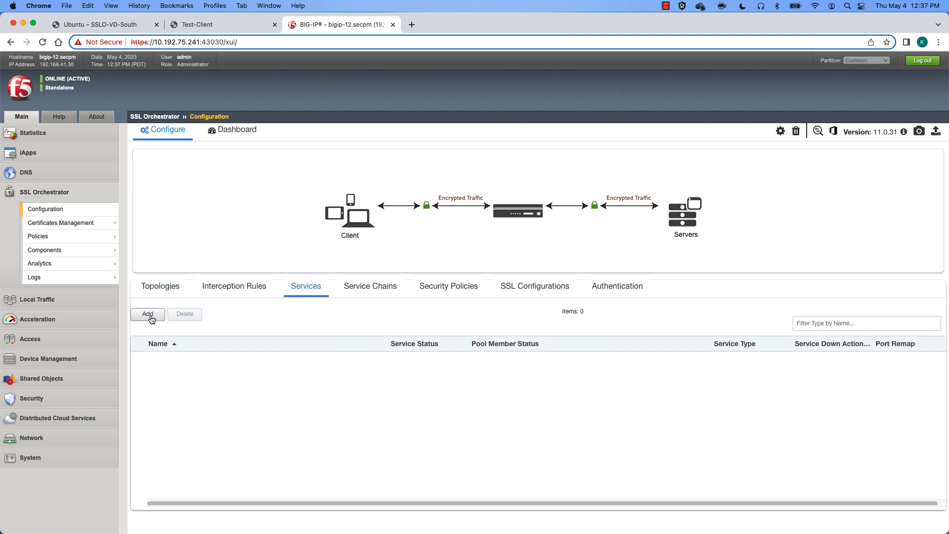
{"action": "left_click", "coordinate": [147, 314]}
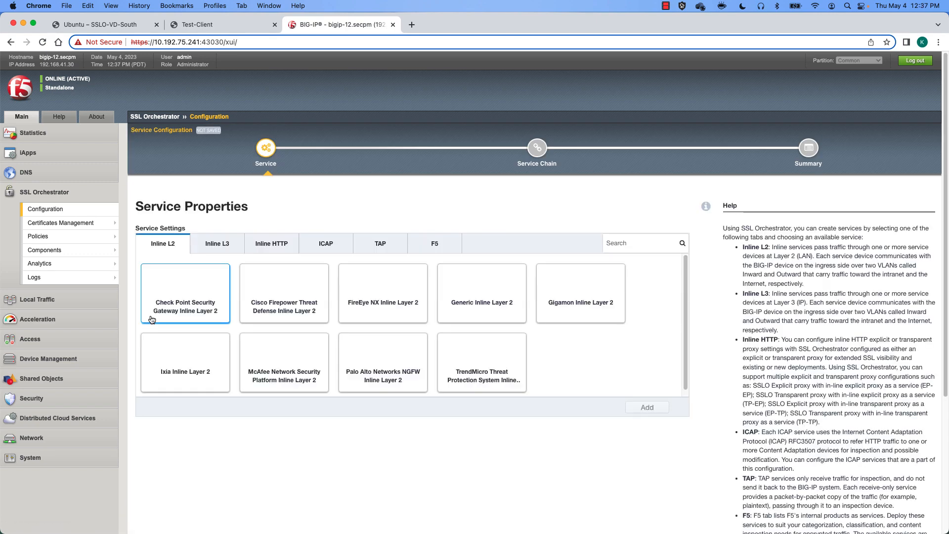
{"action": "left_click", "coordinate": [280, 248]}
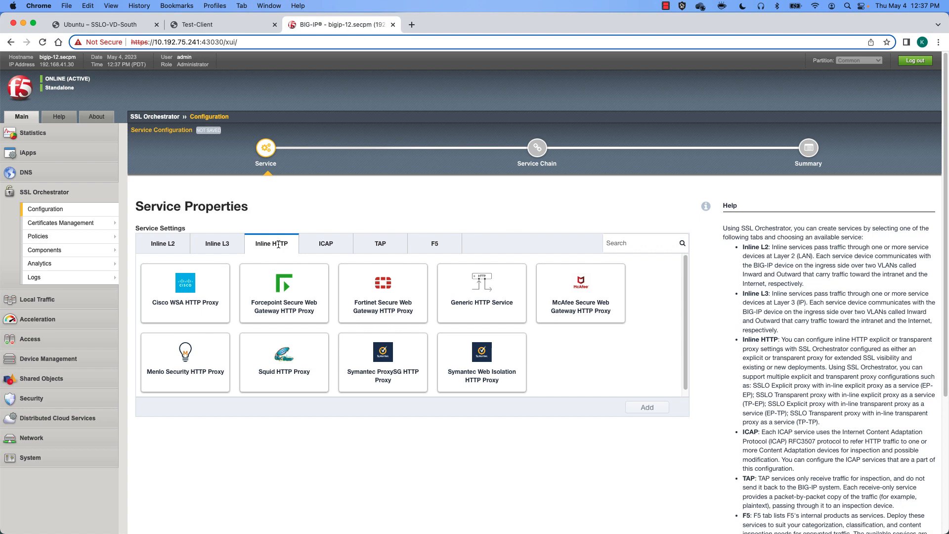
{"action": "double_click", "coordinate": [605, 292]}
- Name the service MWG and disable Auto Manage Addresses in its service definition
{"action": "type", "text": "MCAF"}
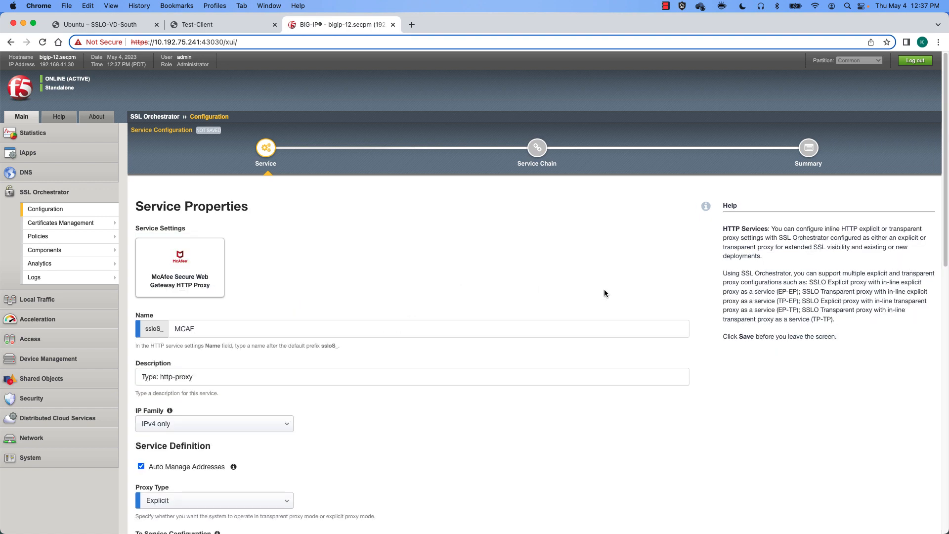
{"action": "double_click", "coordinate": [223, 330]}
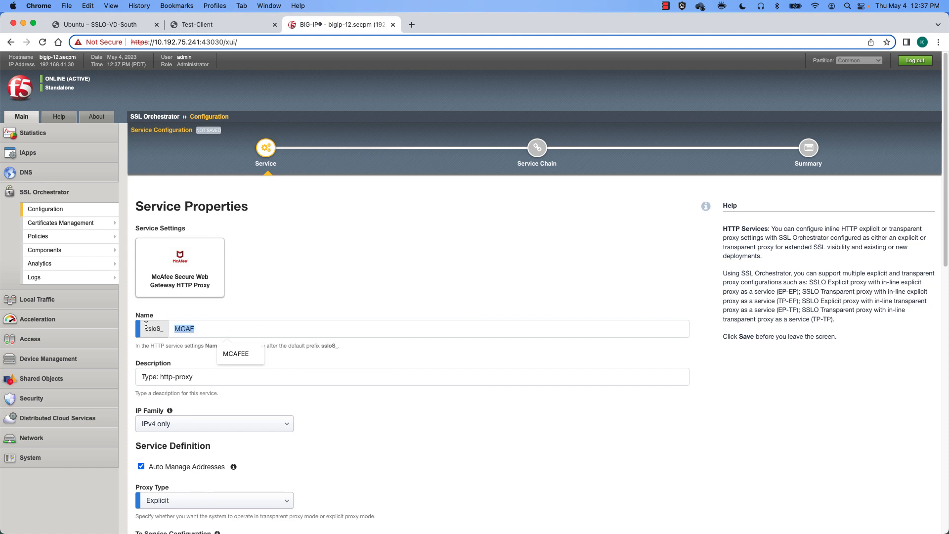
{"action": "type", "text": "MWG"}
{"action": "scroll", "coordinate": [330, 359], "scroll_direction": "down", "scroll_amount": 3}
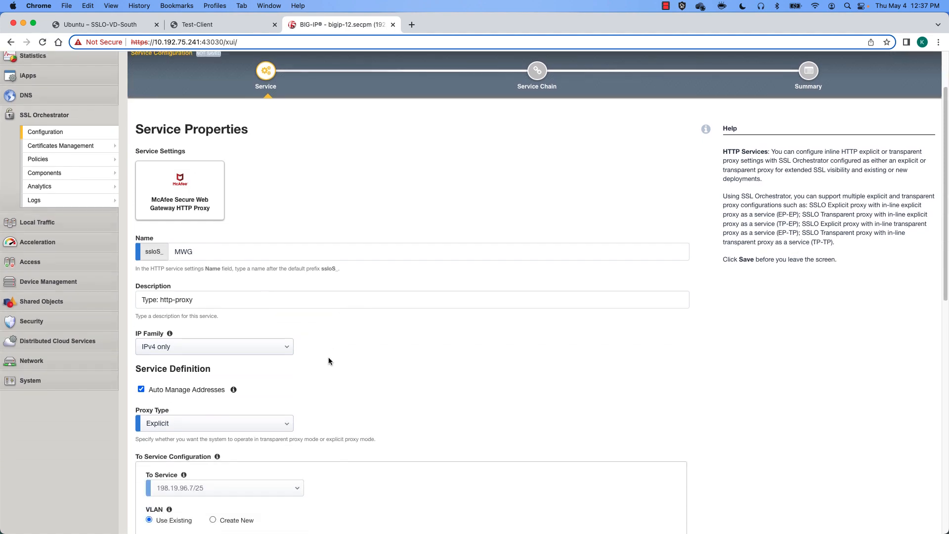
{"action": "left_click", "coordinate": [141, 389]}
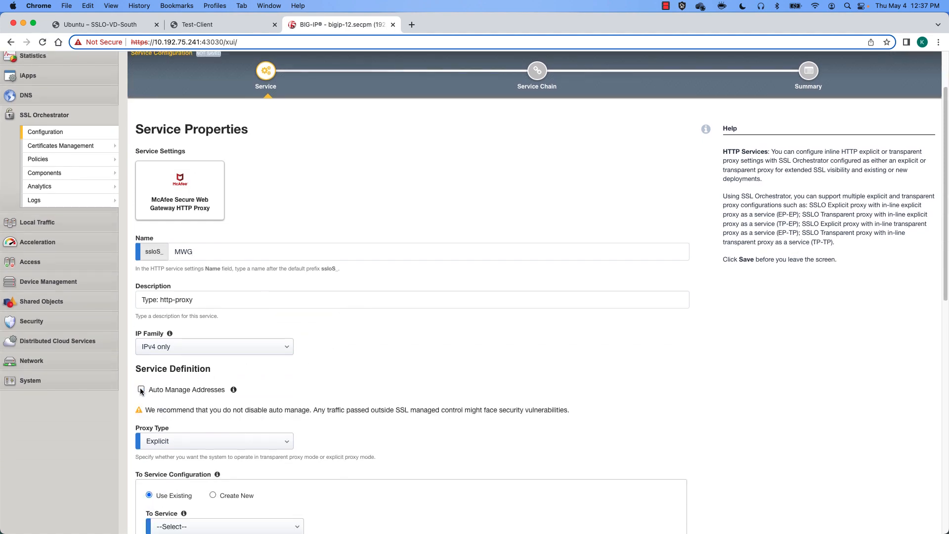
- Set the existing To Service address of the explicit proxy service to 10.0.0.1/24
{"action": "scroll", "coordinate": [515, 369], "scroll_direction": "down", "scroll_amount": 3}
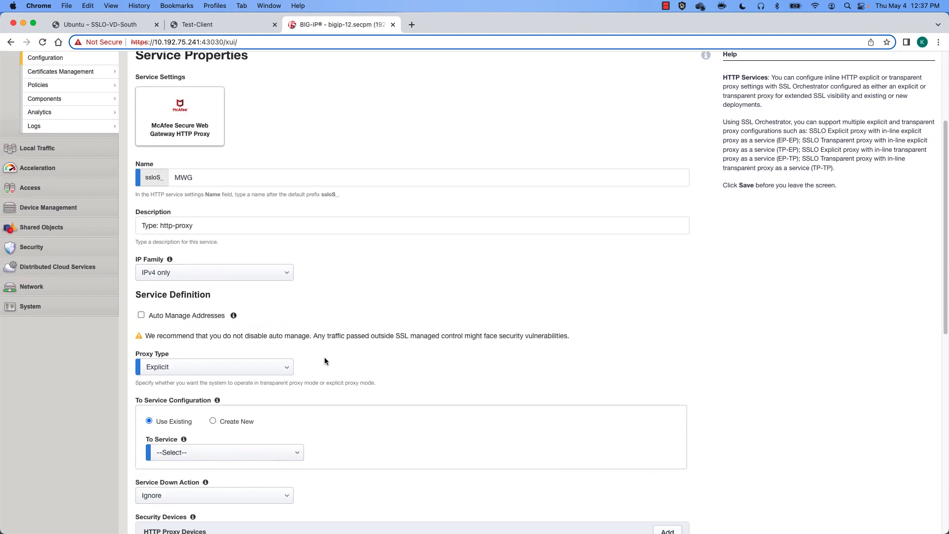
{"action": "scroll", "coordinate": [457, 342], "scroll_direction": "down", "scroll_amount": 7}
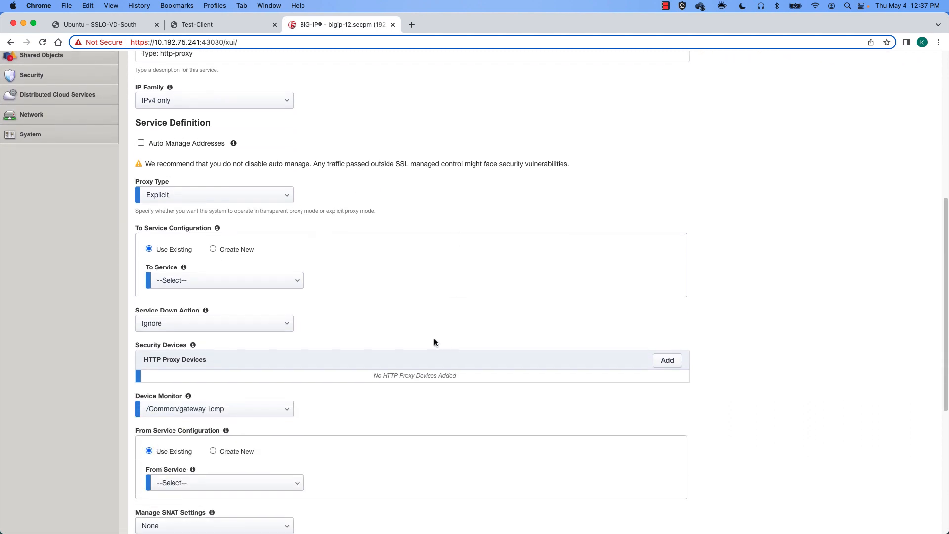
{"action": "left_click", "coordinate": [275, 284]}
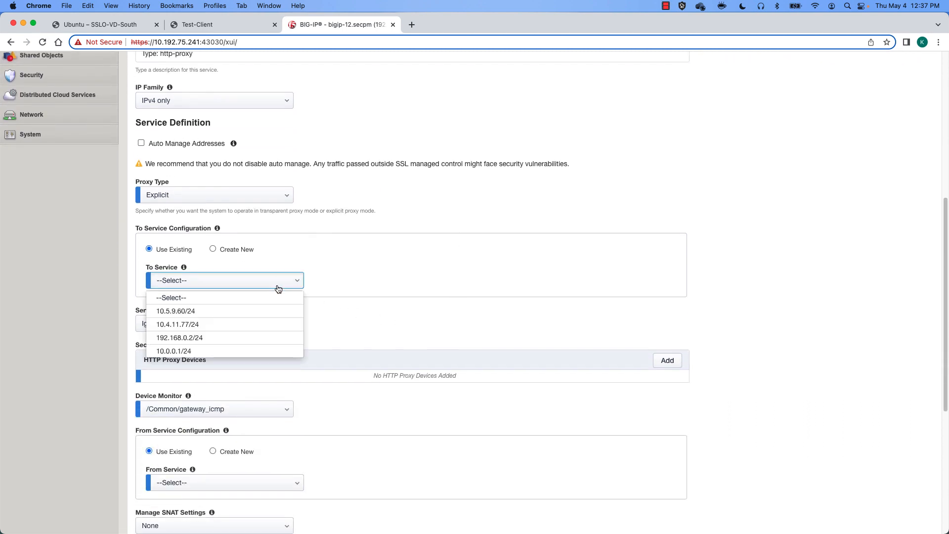
{"action": "left_click", "coordinate": [167, 352]}
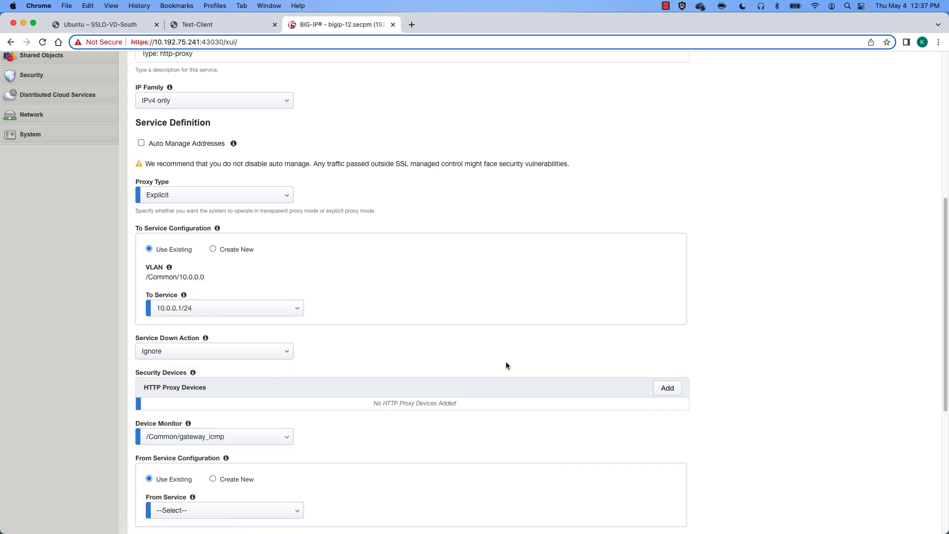
- Add an HTTP proxy security device with IP address 10.0.0.55 and port 80
{"action": "left_click", "coordinate": [668, 389]}
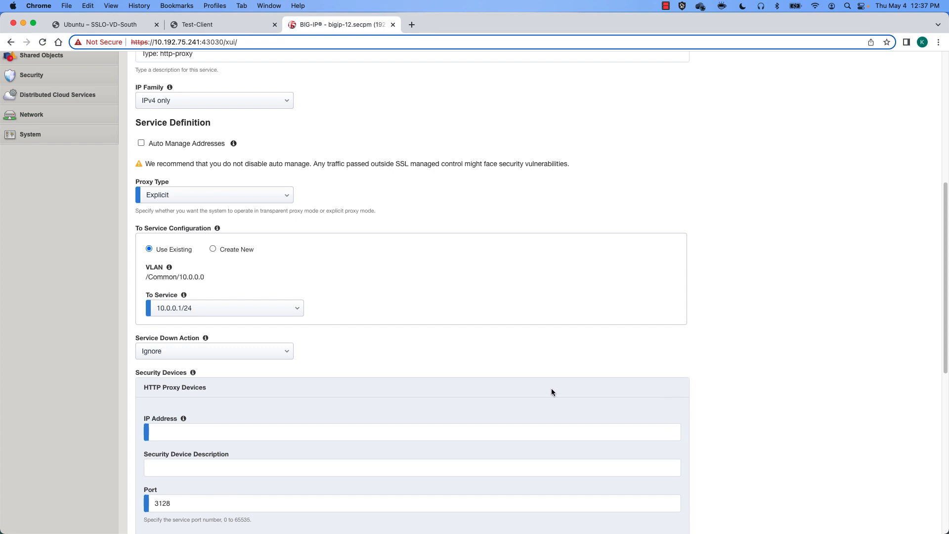
{"action": "scroll", "coordinate": [550, 388], "scroll_direction": "down", "scroll_amount": 3}
{"action": "left_click", "coordinate": [359, 348]}
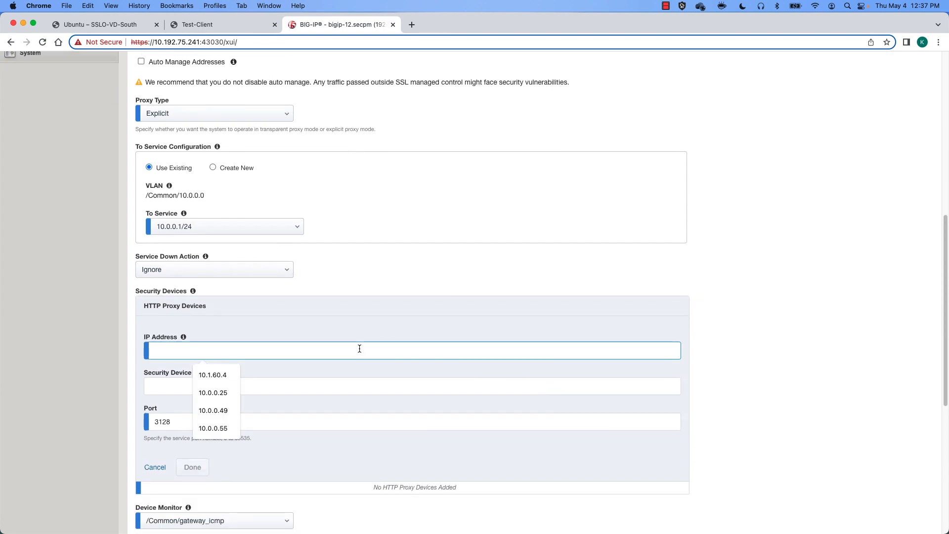
{"action": "left_click", "coordinate": [229, 428]}
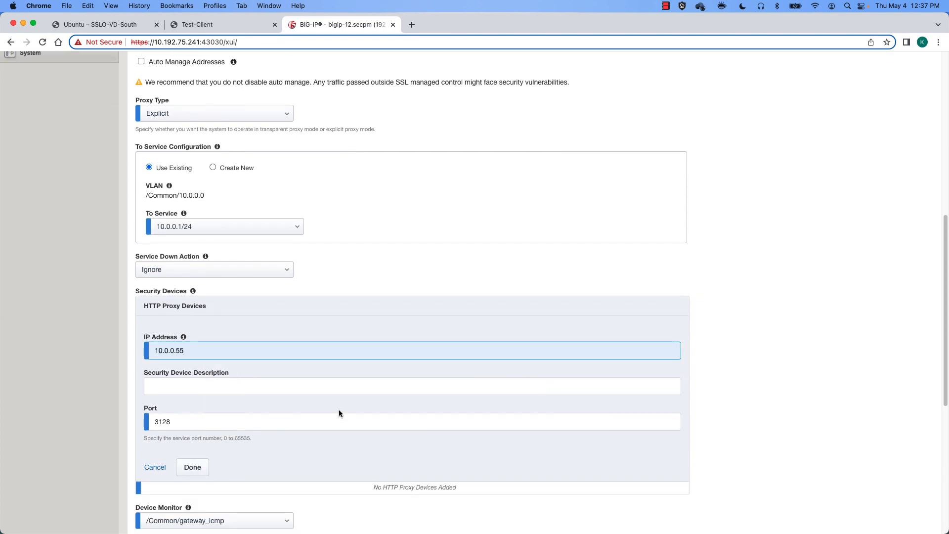
{"action": "left_click", "coordinate": [204, 424]}
{"action": "left_click_drag", "start_coordinate": [174, 423], "coordinate": [128, 418]}
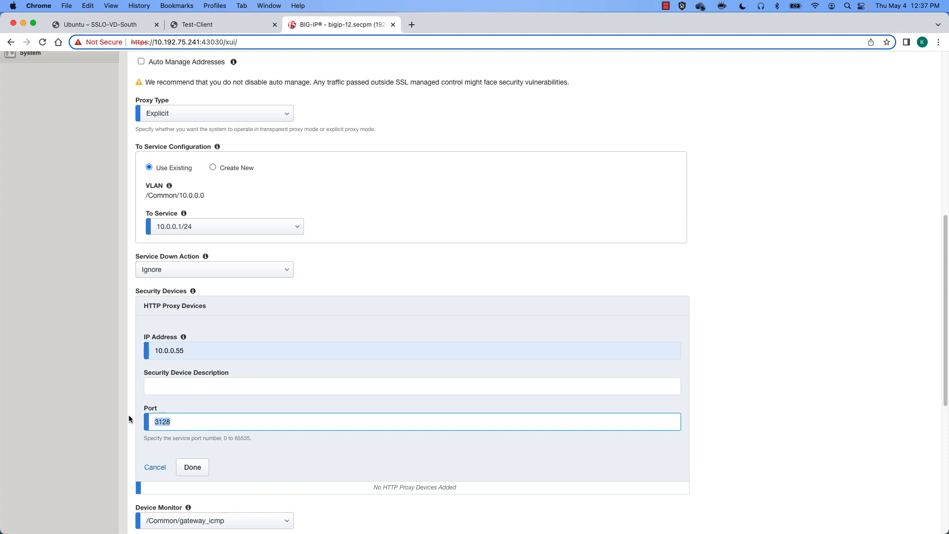
{"action": "type", "text": "80"}
{"action": "left_click", "coordinate": [191, 465]}
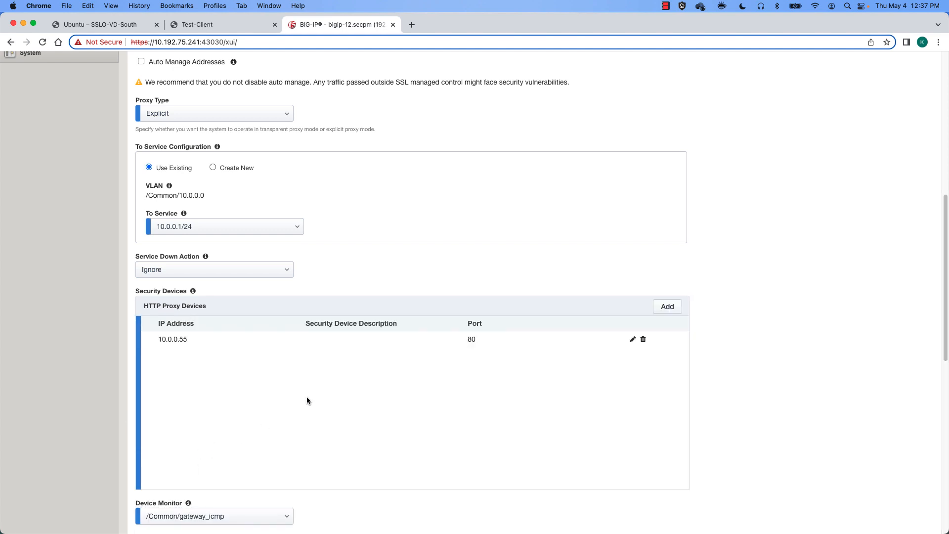
- Set the existing From Service address in the From Service Configuration to 10.0.0.1/24
{"action": "scroll", "coordinate": [306, 400], "scroll_direction": "down", "scroll_amount": 5}
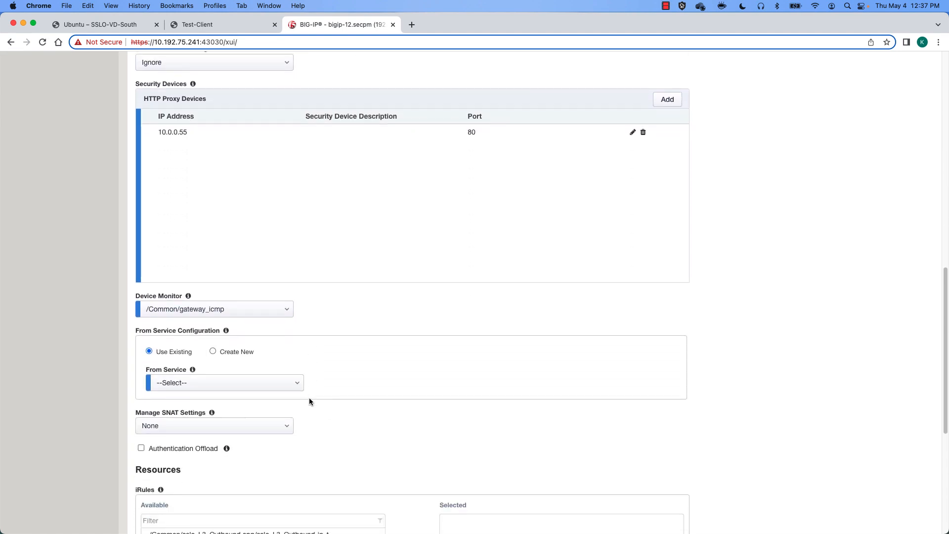
{"action": "left_click", "coordinate": [254, 387]}
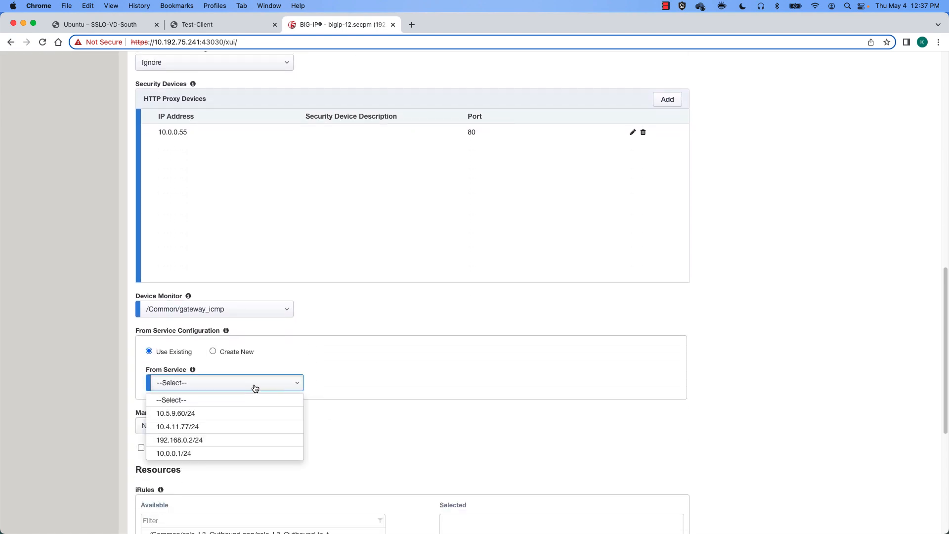
{"action": "left_click", "coordinate": [162, 454]}
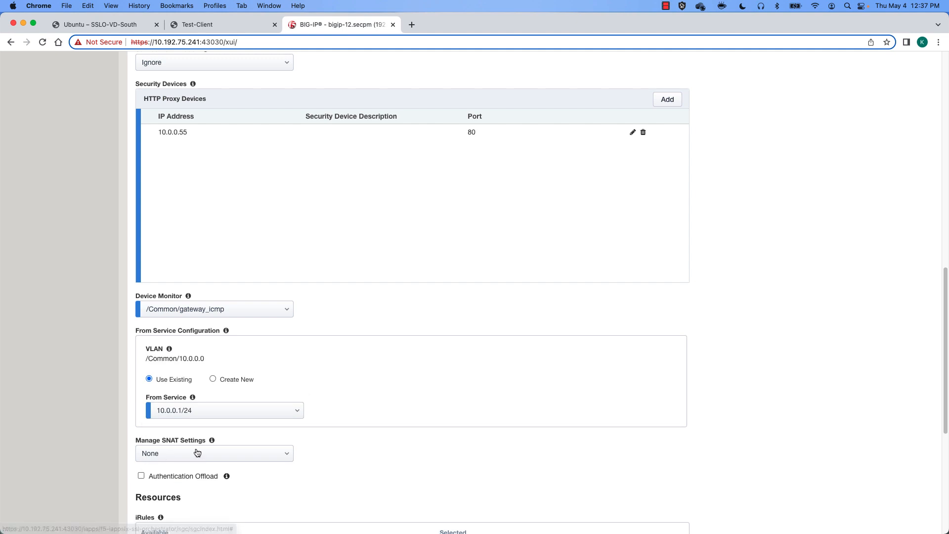
- Set Manage SNAT Settings to Auto Map, then save the service and continue to the service chain list
{"action": "scroll", "coordinate": [353, 435], "scroll_direction": "down", "scroll_amount": 2}
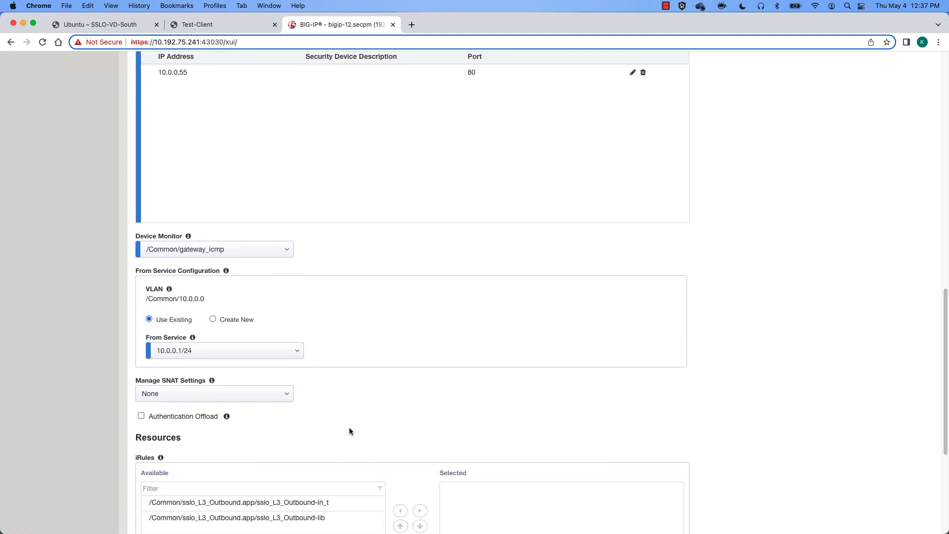
{"action": "left_click", "coordinate": [270, 400]}
{"action": "left_click", "coordinate": [233, 420]}
{"action": "scroll", "coordinate": [665, 390], "scroll_direction": "down", "scroll_amount": 5}
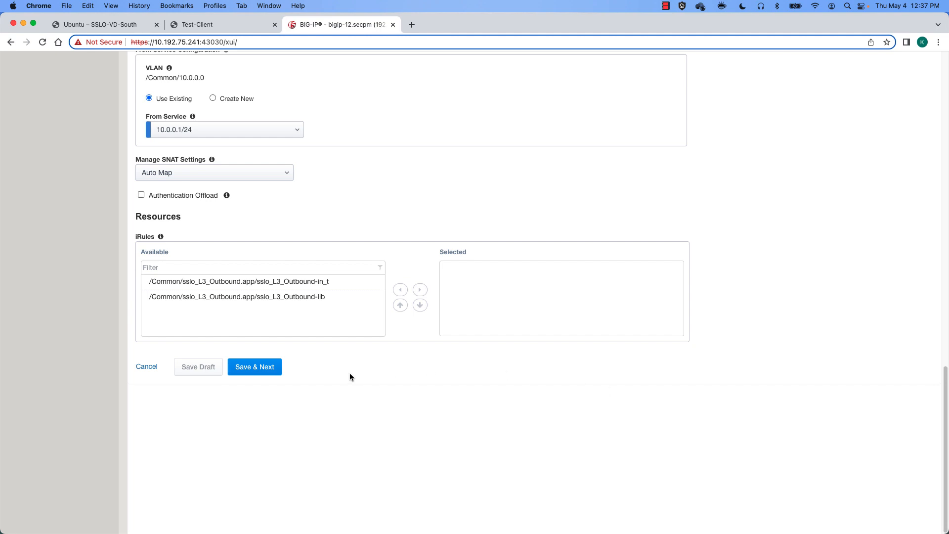
{"action": "left_click", "coordinate": [262, 367]}
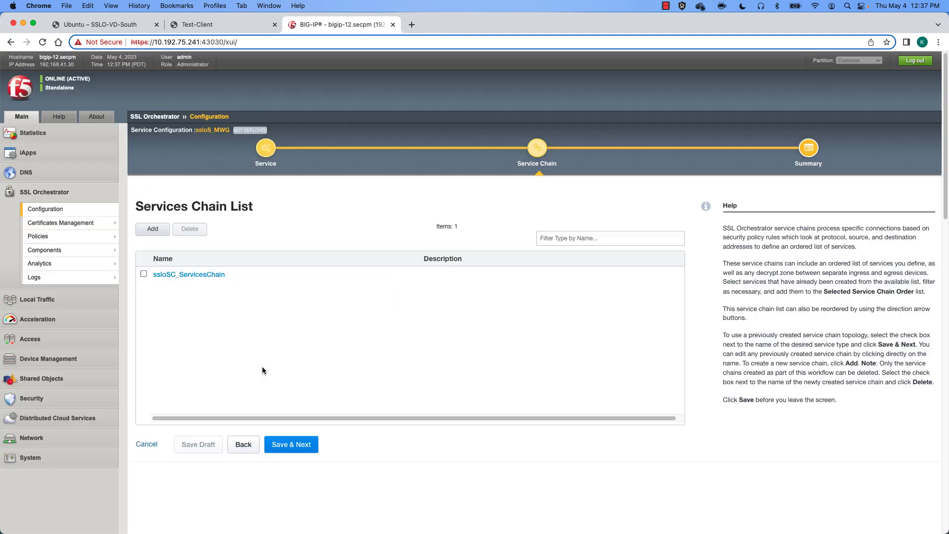
- Add the ssloS_MWG service to the selected order of the ssloSC_ServicesChain service chain and save it, accepting the effect on referencing items
{"action": "left_click", "coordinate": [200, 274]}
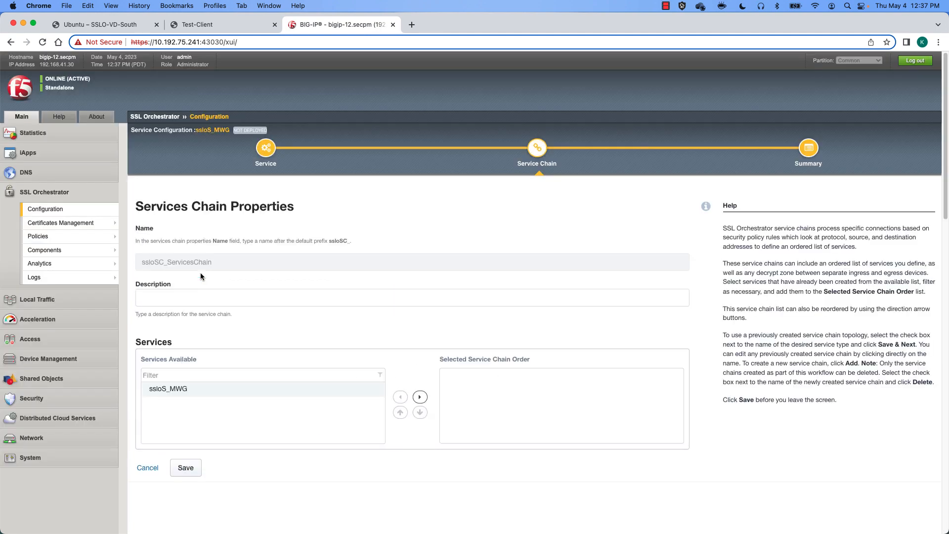
{"action": "left_click", "coordinate": [420, 398]}
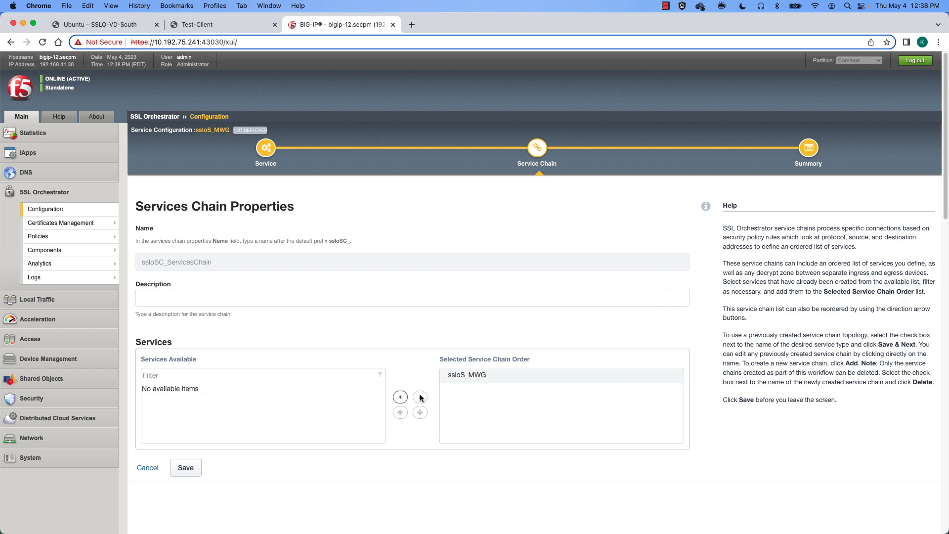
{"action": "left_click", "coordinate": [182, 468]}
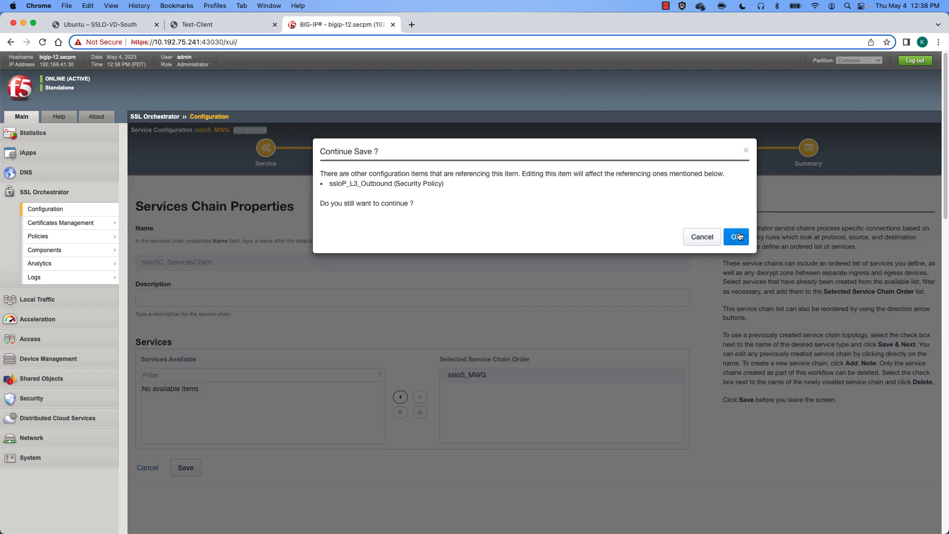
{"action": "left_click", "coordinate": [737, 236]}
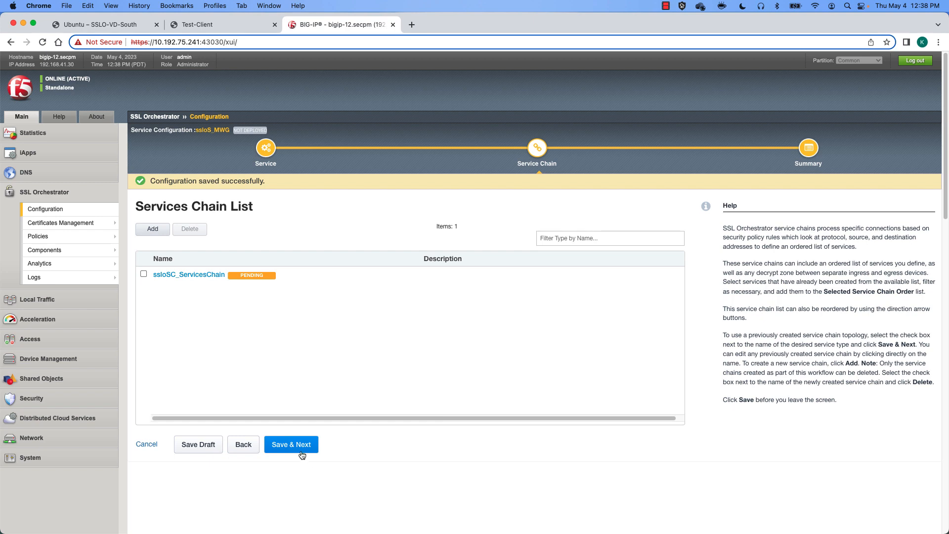
- Continue to the service configuration summary and deploy the ssloS_MWG configuration
{"action": "left_click", "coordinate": [301, 452]}
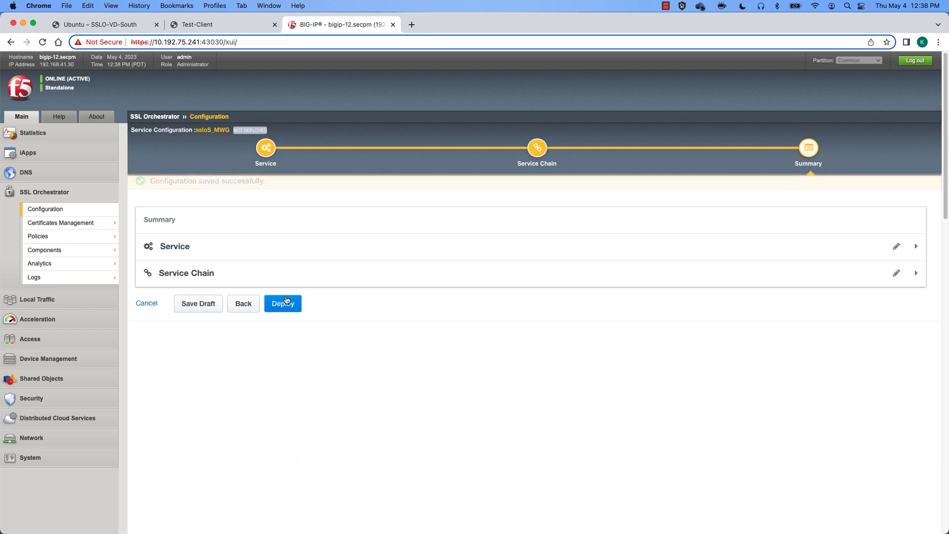
{"action": "left_click", "coordinate": [287, 302]}
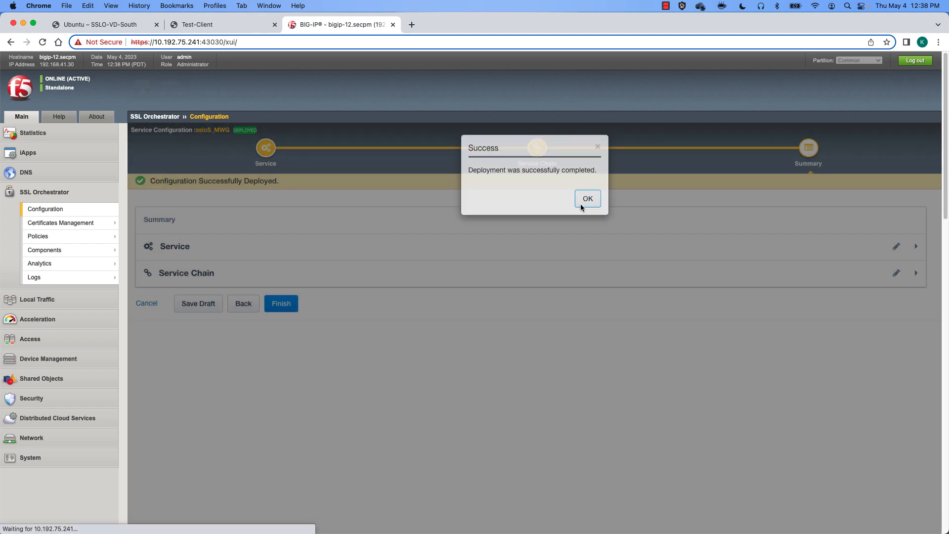
{"action": "left_click", "coordinate": [586, 199]}
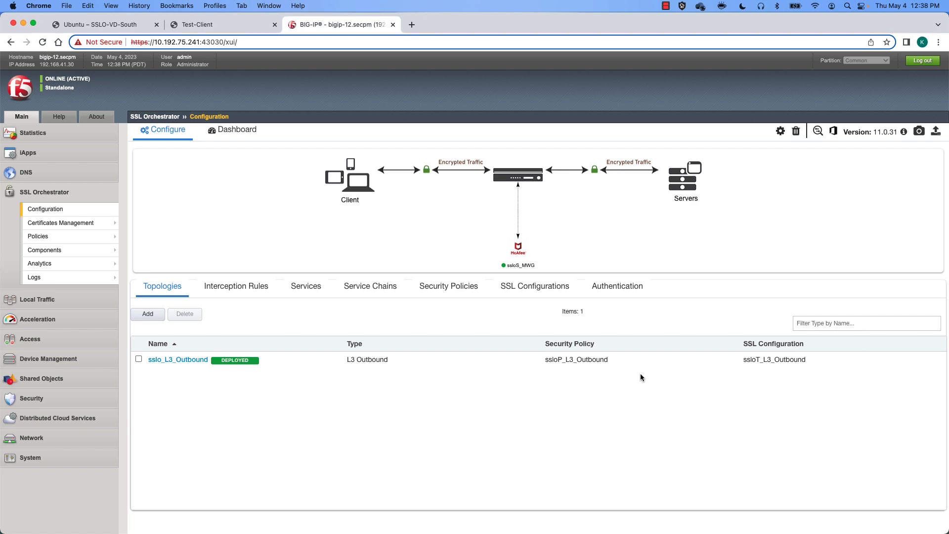
- Examine the service status and the expanded pool member status of ssloS_MWG in the services list
{"action": "left_click", "coordinate": [310, 287]}
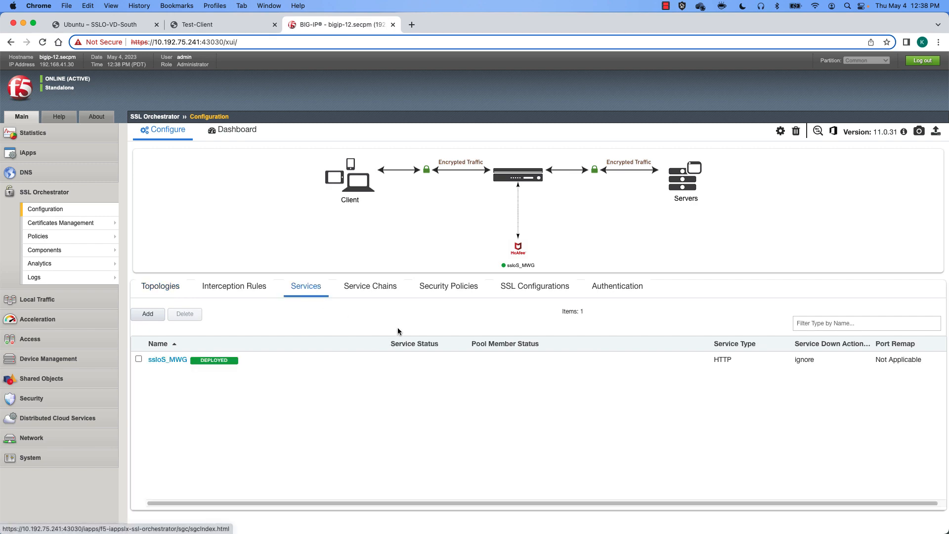
{"action": "left_click", "coordinate": [476, 360]}
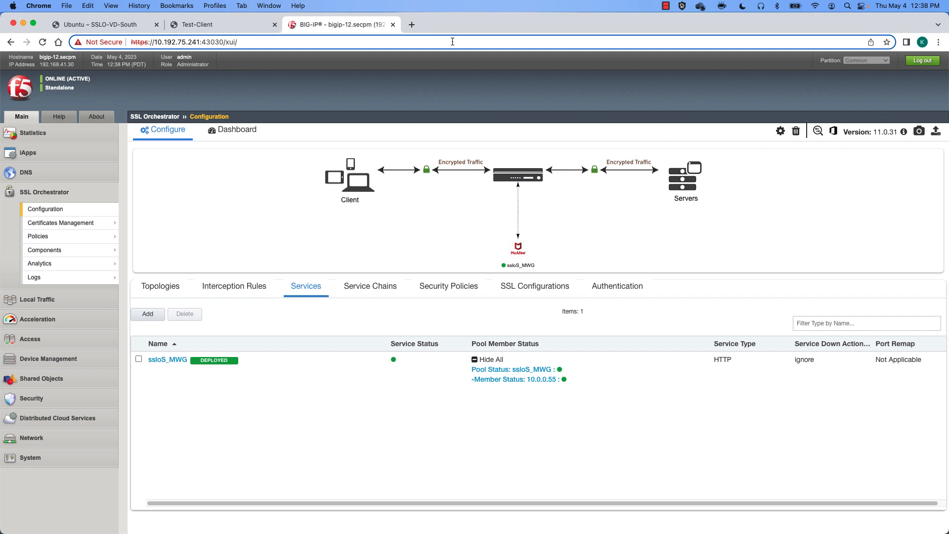
{"action": "left_click", "coordinate": [187, 24]}
{"action": "left_click", "coordinate": [118, 25]}
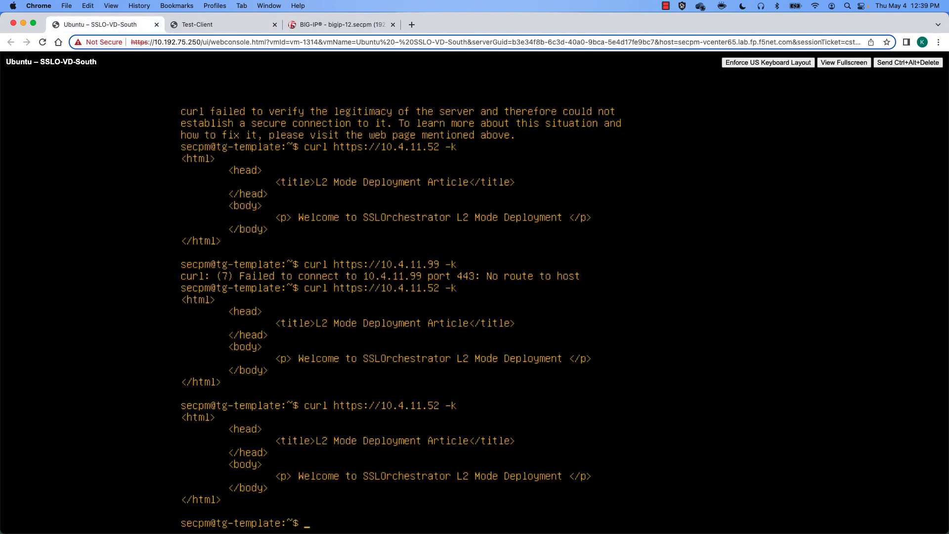
{"action": "key", "text": "Up"}
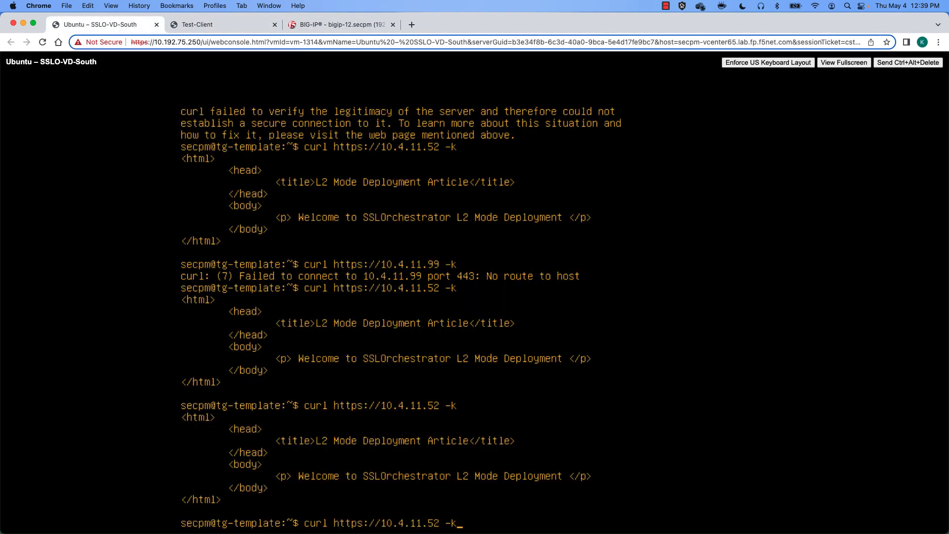
{"action": "key", "text": "Return"}
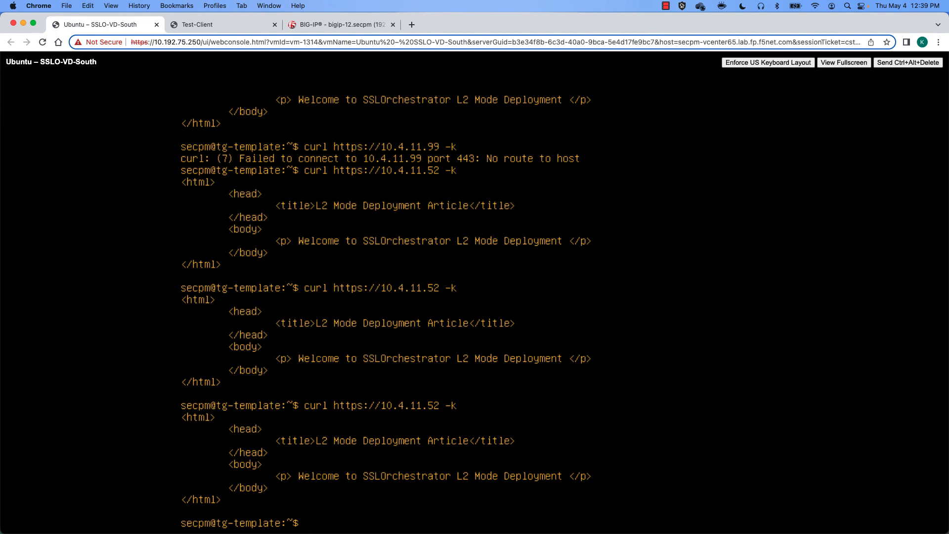
{"action": "left_click", "coordinate": [227, 25]}
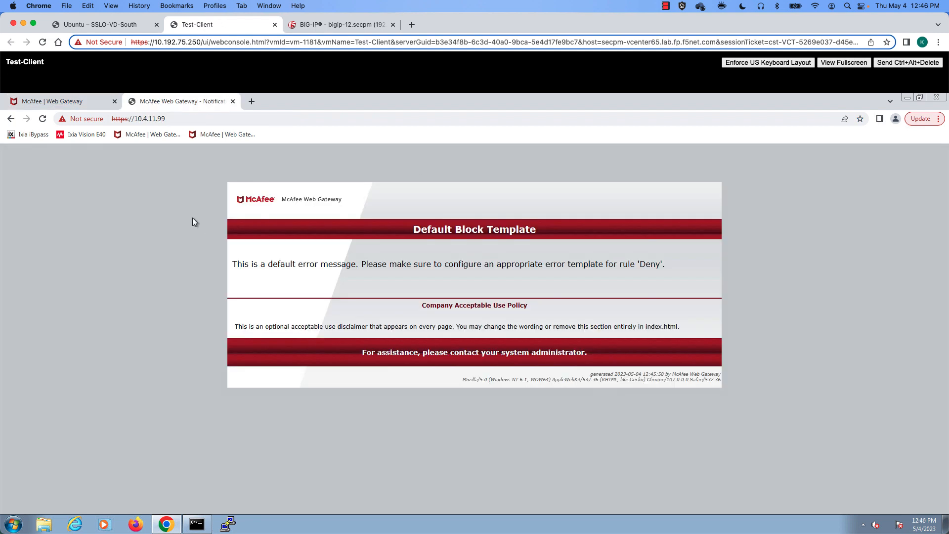
{"action": "left_click", "coordinate": [41, 120]}
{"action": "left_click", "coordinate": [356, 22]}
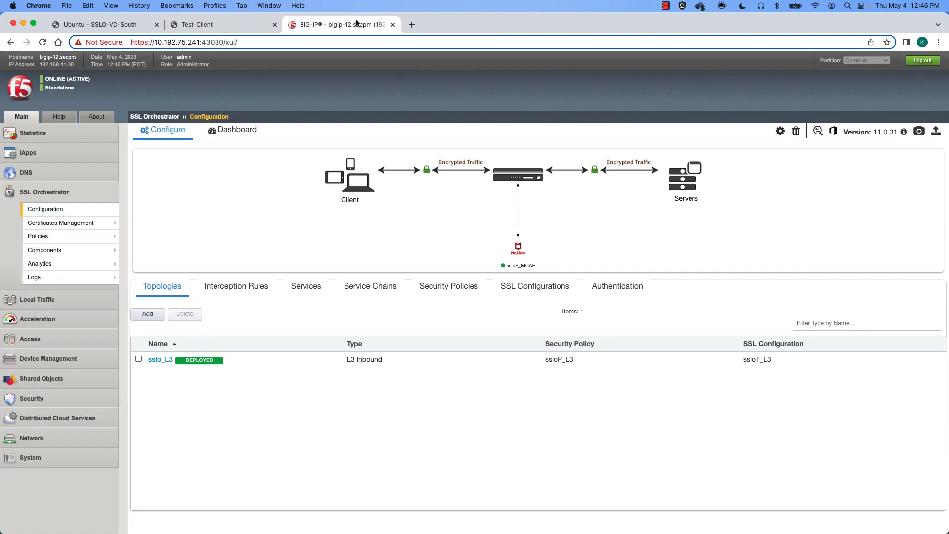